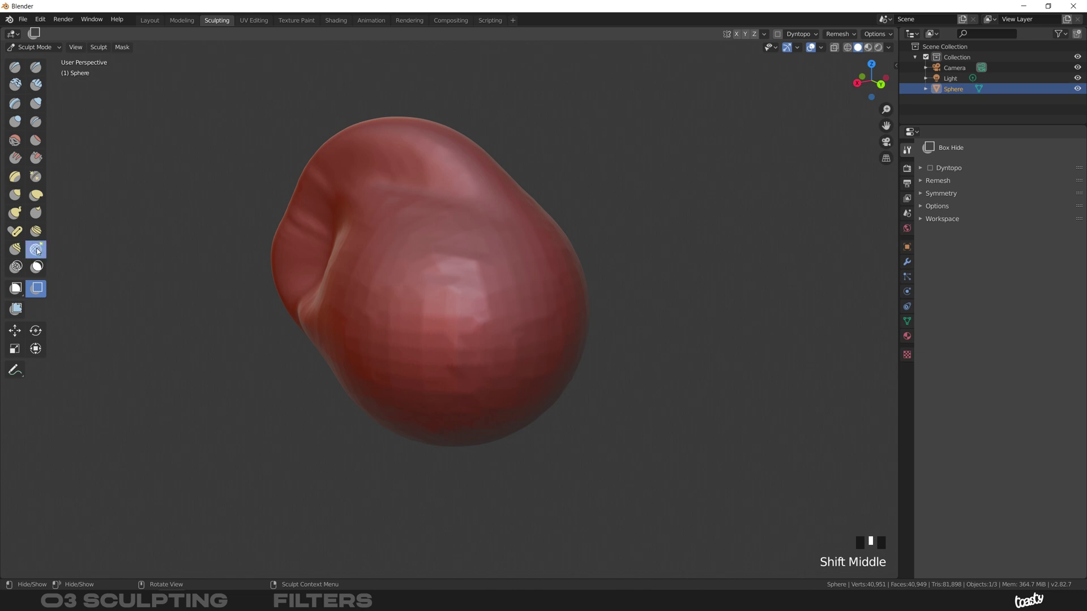
- Stroke the rounded front of the sphere mesh with the Slide Relax brush
click(36, 249)
mouse_move(436, 315)
ctrl+middle_down()
mouse_move(433, 294)
mouse_move(420, 296)
ctrl+middle_up()
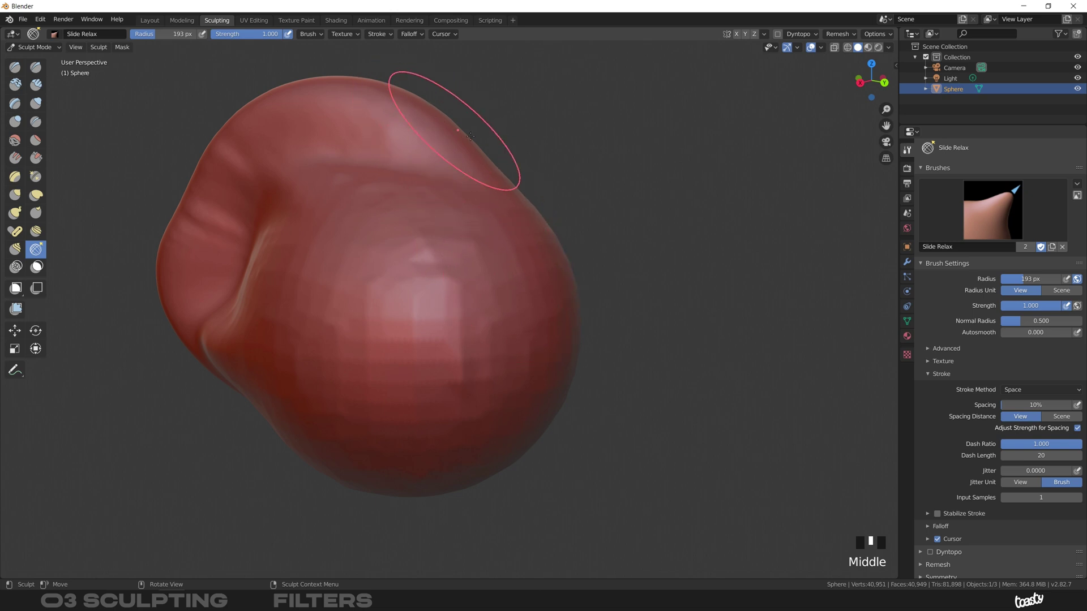
mouse_move(494, 347)
mouse_down()
mouse_move(451, 407)
mouse_move(478, 347)
mouse_move(422, 444)
mouse_move(432, 390)
mouse_up()
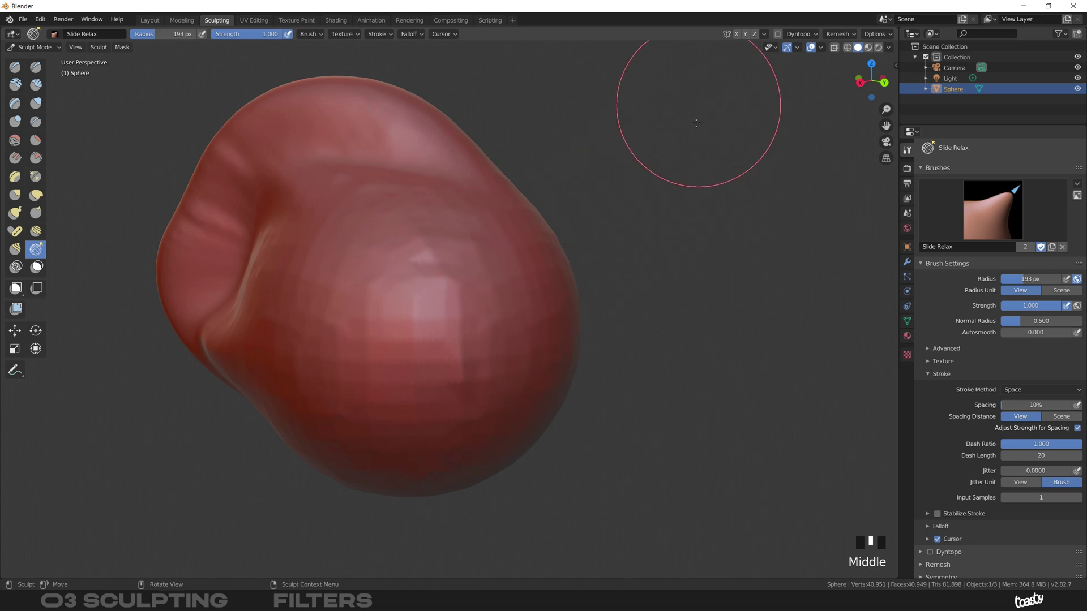
- Show the wireframe overlay and undo the recent sculpting strokes
click(822, 49)
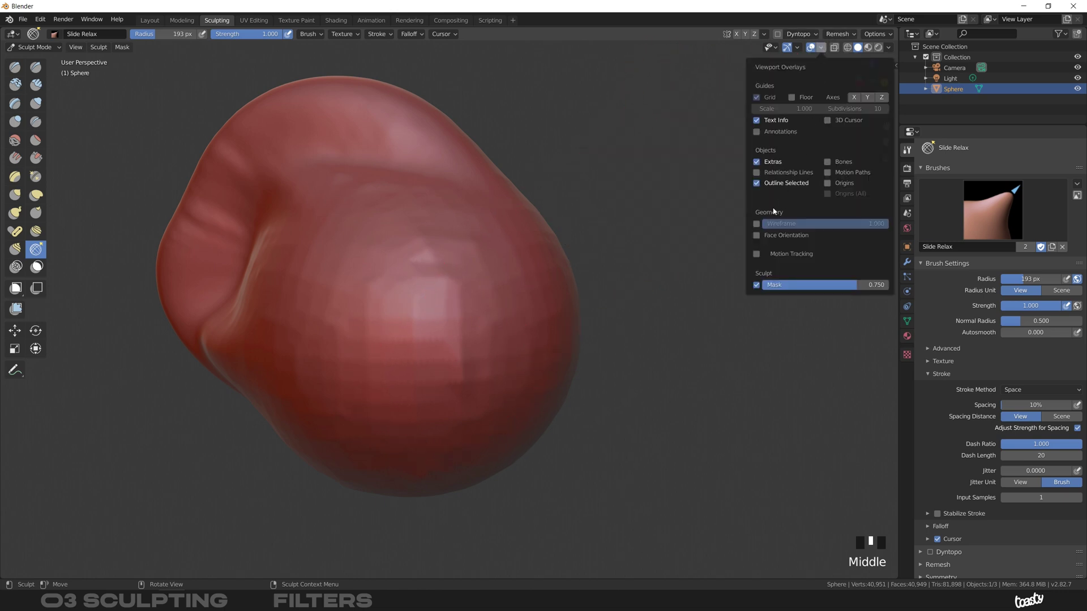
click(757, 224)
key(ctrl+z)
key(ctrl+z)
key(ctrl+z)
key(ctrl+z)
key(ctrl+z)
key(ctrl+z)
- Relax the topology along the mesh's upper bulge with Slide Relax, and reduce the brush radius to 99 px
mouse_move(493, 194)
mouse_down()
mouse_move(484, 167)
mouse_move(440, 136)
mouse_move(453, 150)
mouse_move(476, 144)
mouse_up()
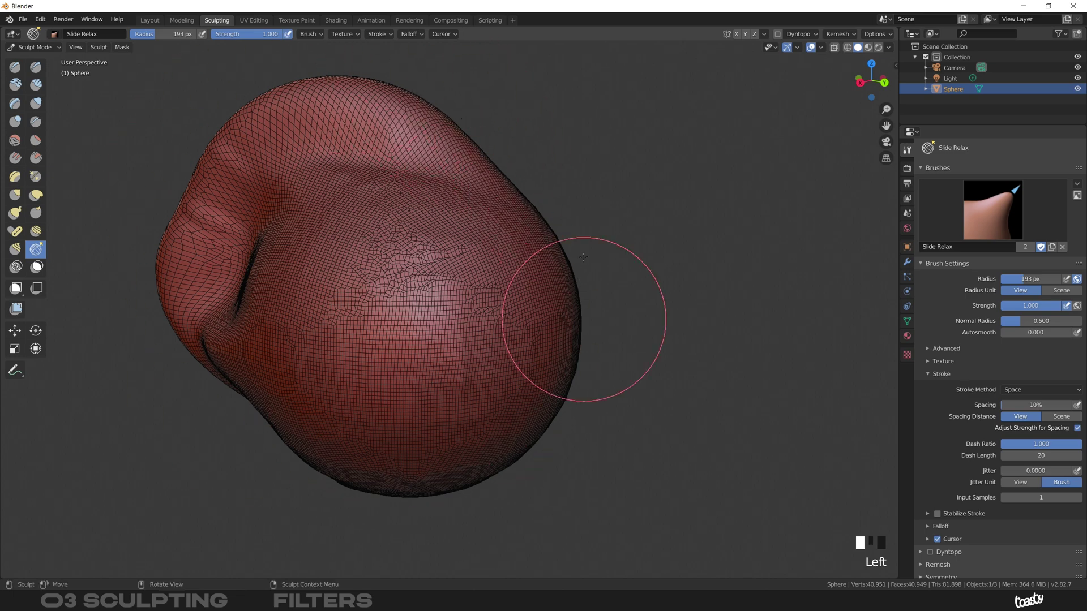
mouse_move(413, 120)
mouse_down()
mouse_move(447, 149)
mouse_move(421, 120)
mouse_up()
mouse_move(420, 118)
mouse_down()
mouse_move(381, 102)
mouse_move(439, 138)
mouse_move(379, 99)
mouse_move(461, 194)
mouse_move(373, 119)
mouse_move(310, 89)
mouse_up()
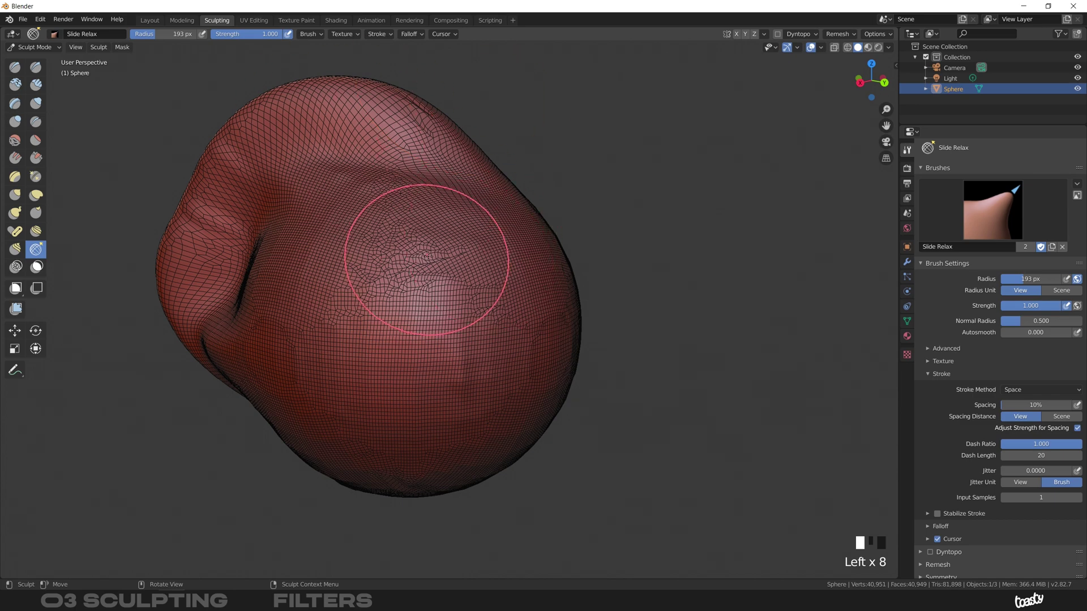
middle_drag(424, 250, 395, 314)
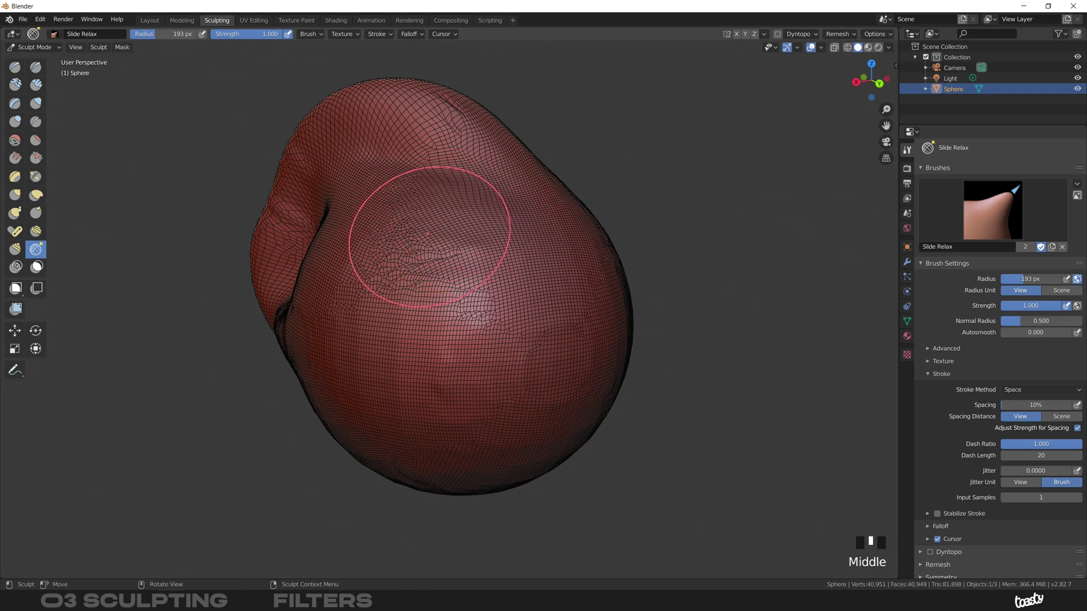
mouse_move(424, 150)
middle_down()
mouse_move(460, 169)
mouse_move(447, 181)
middle_up()
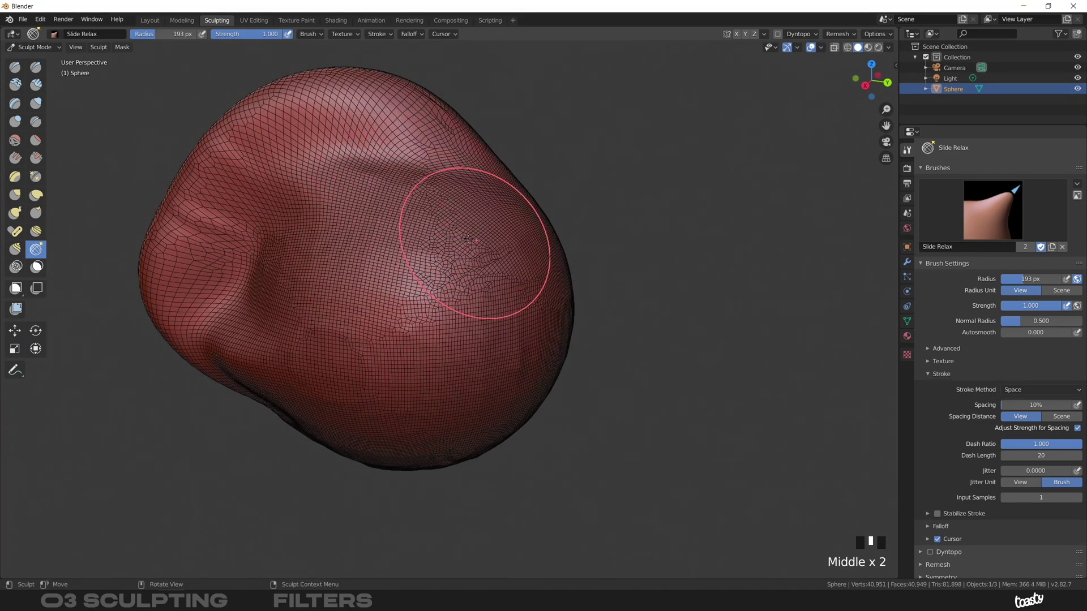
key(f)
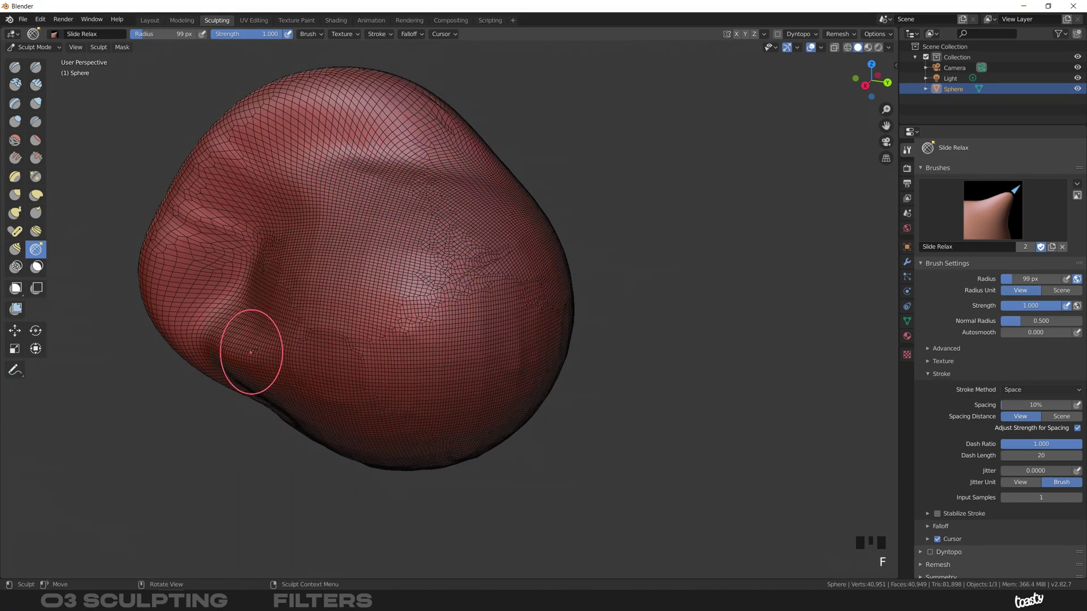
middle_drag(407, 219, 352, 219)
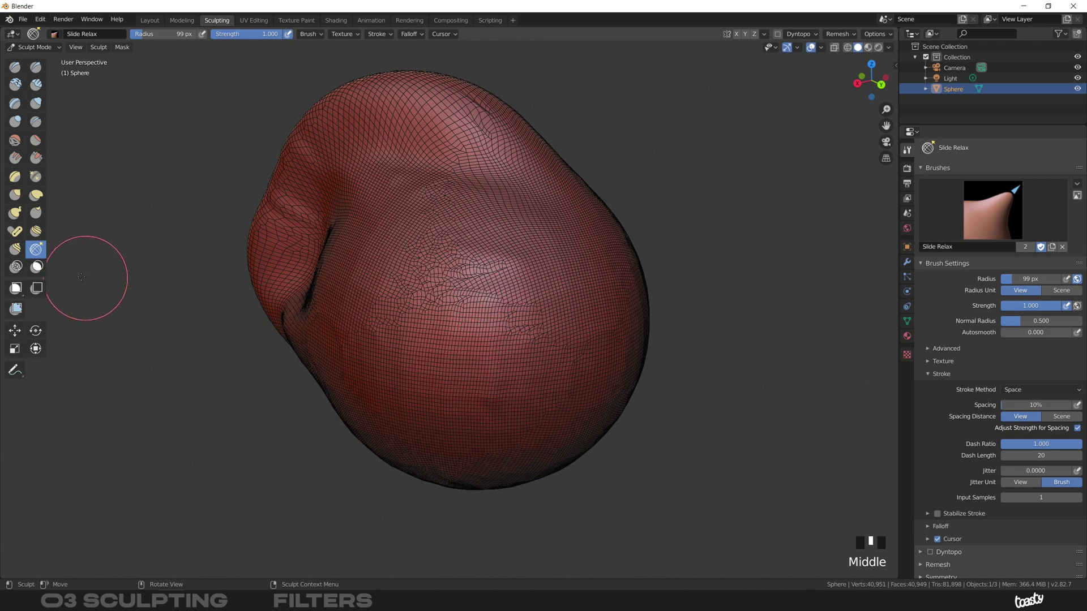
- Try the Simplify brush with a 171 px radius on the uneven topology of the front bulge
click(16, 267)
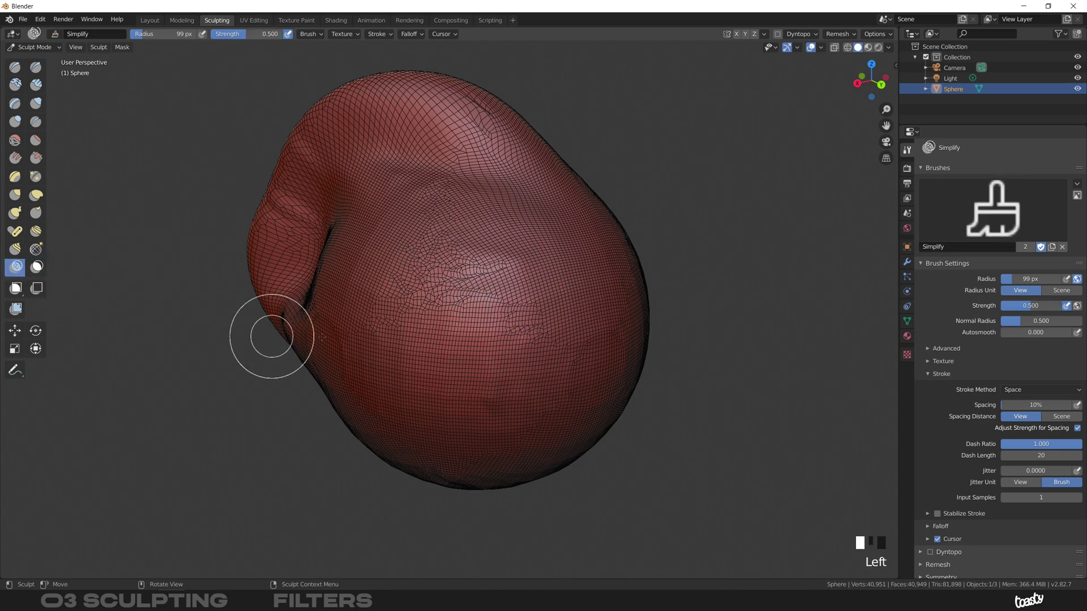
key(f)
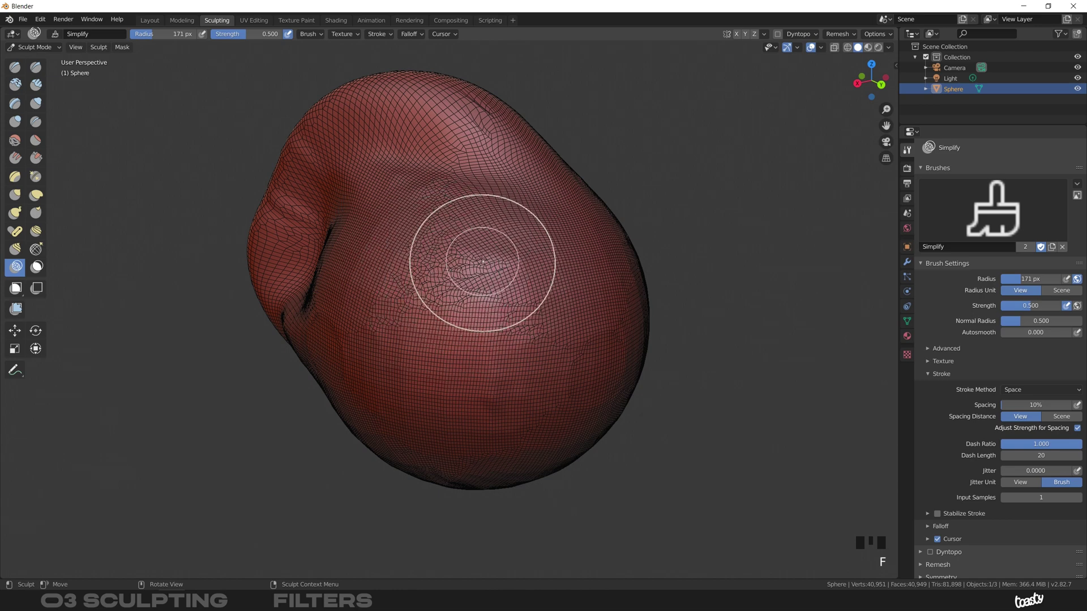
drag(447, 264, 450, 249)
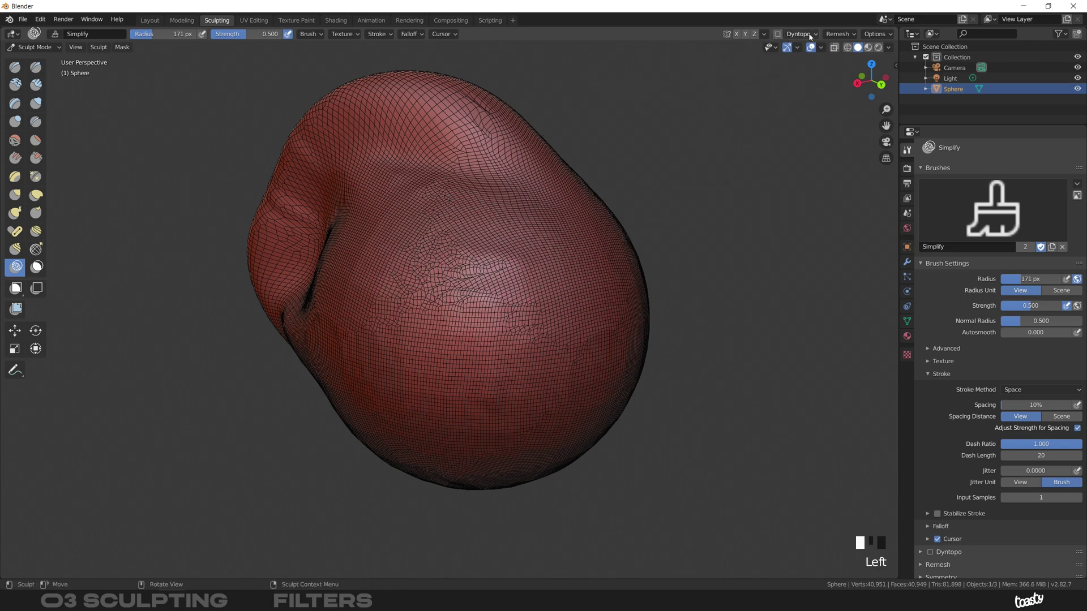
- Enable Dyntopo and paint a denser patch on the middle of the front bulge with the Simplify brush
click(779, 34)
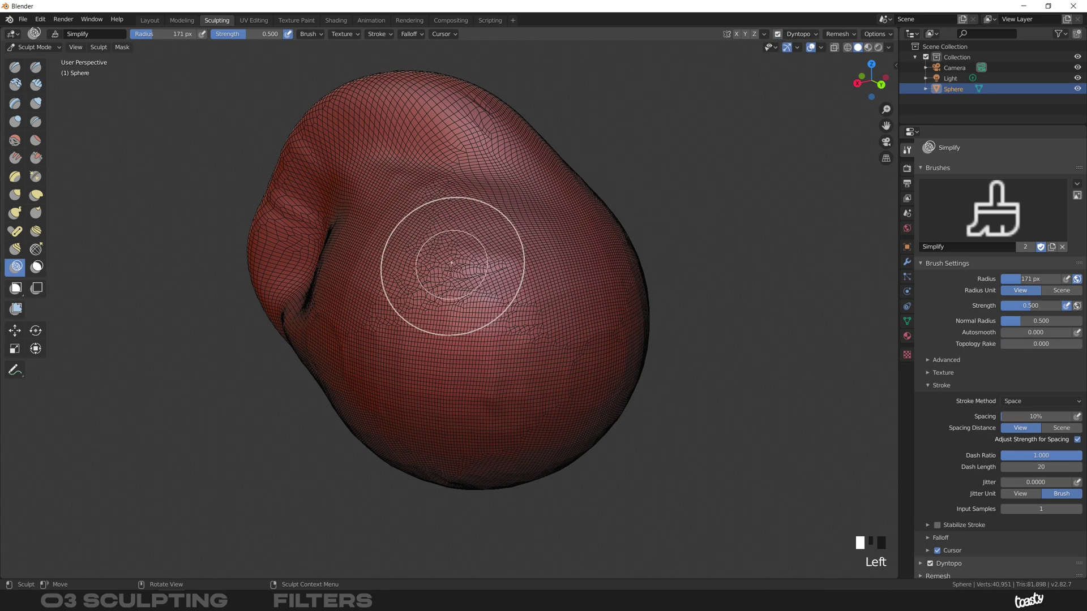
ctrl+middle_drag(441, 310, 453, 358)
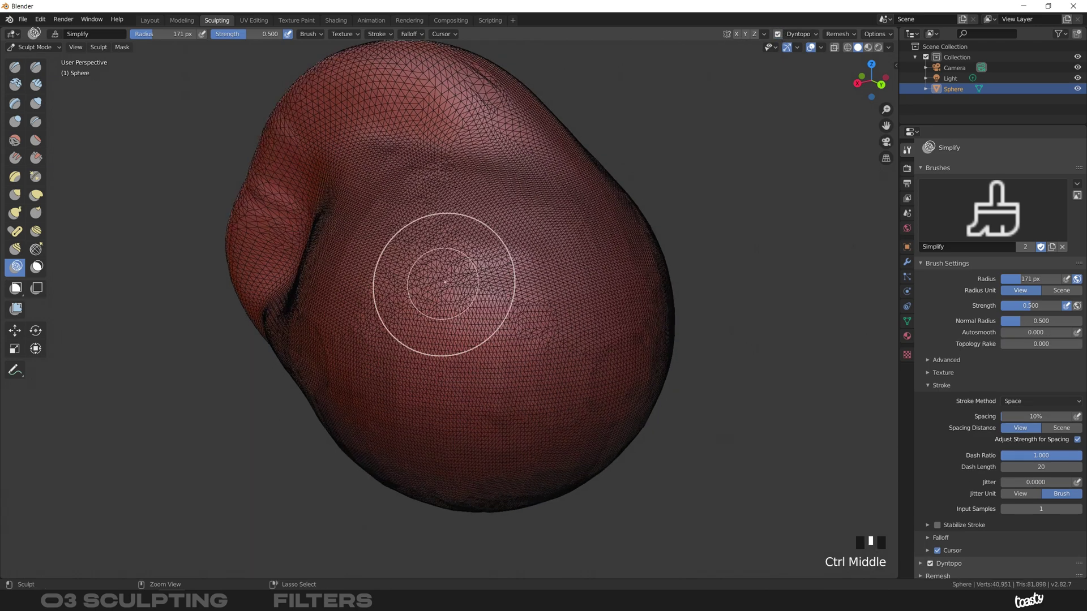
click(799, 35)
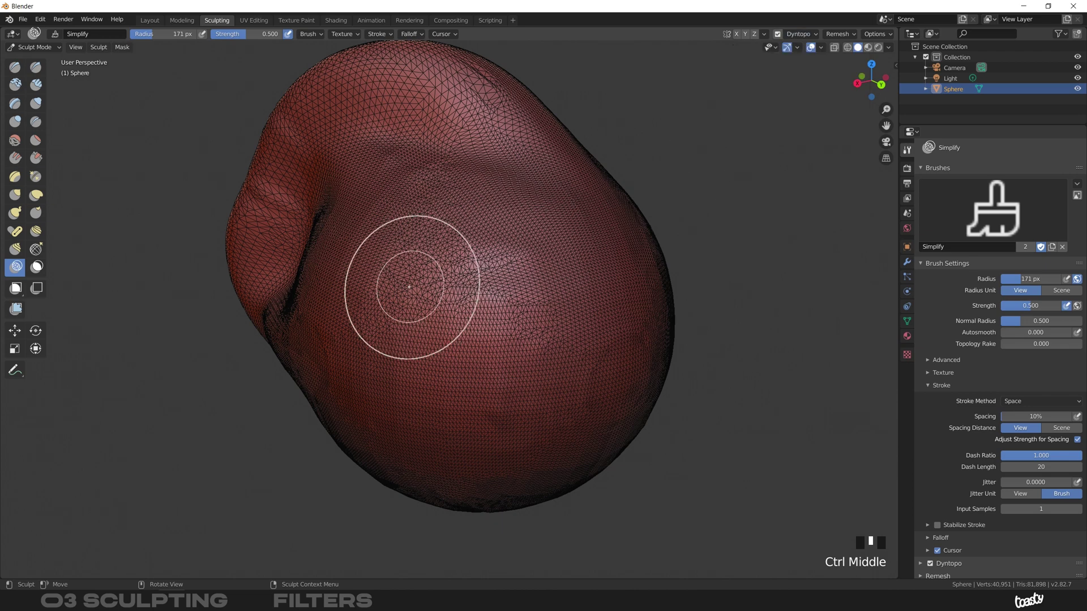
drag(428, 277, 446, 264)
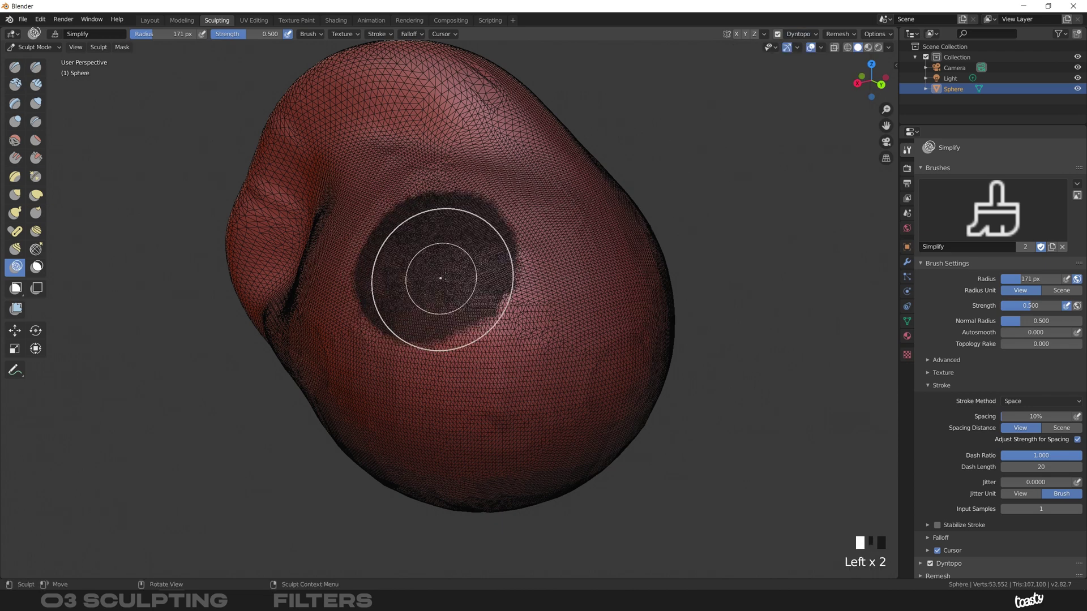
- Paint Simplify strokes on the front bulge at different zoom levels to vary the relative mesh density, undoing one stroke
click(801, 35)
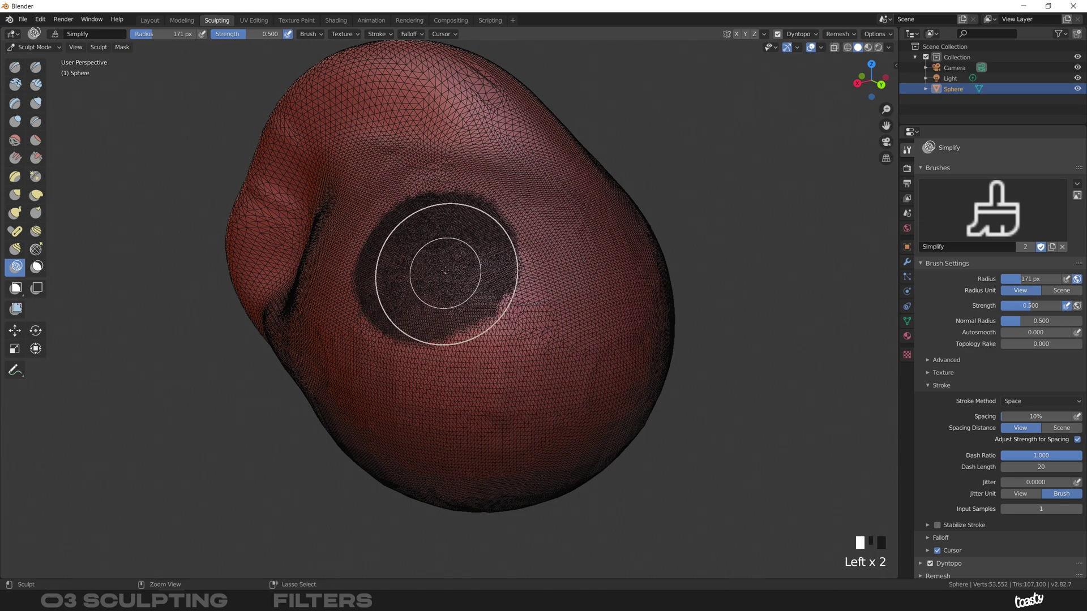
ctrl+middle_drag(444, 287, 426, 345)
mouse_move(460, 328)
mouse_down()
mouse_move(475, 355)
mouse_move(456, 356)
mouse_up()
mouse_move(456, 357)
ctrl+middle_down()
mouse_move(474, 232)
mouse_move(461, 214)
ctrl+middle_up()
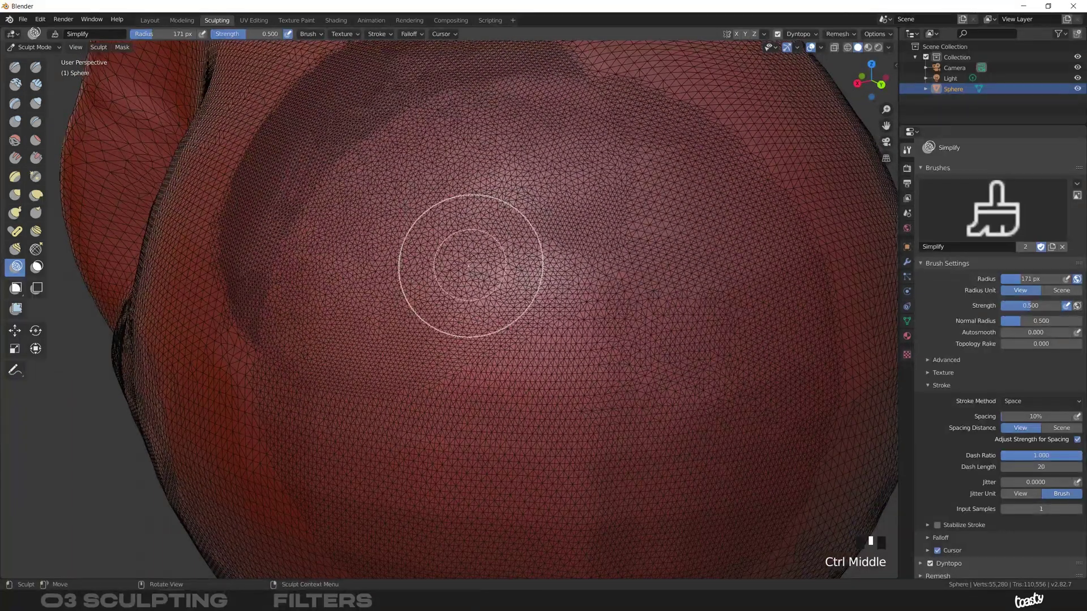
mouse_move(447, 337)
mouse_down()
mouse_move(388, 315)
mouse_move(451, 291)
mouse_move(423, 328)
mouse_up()
key(ctrl+z)
mouse_move(475, 189)
ctrl+middle_down()
mouse_move(475, 249)
mouse_move(491, 292)
ctrl+middle_up()
drag(526, 274, 513, 283)
ctrl+middle_drag(512, 283, 512, 241)
- Raise the Dyntopo detail size and coarsen the mesh across the front bulge with the Simplify brush
click(800, 34)
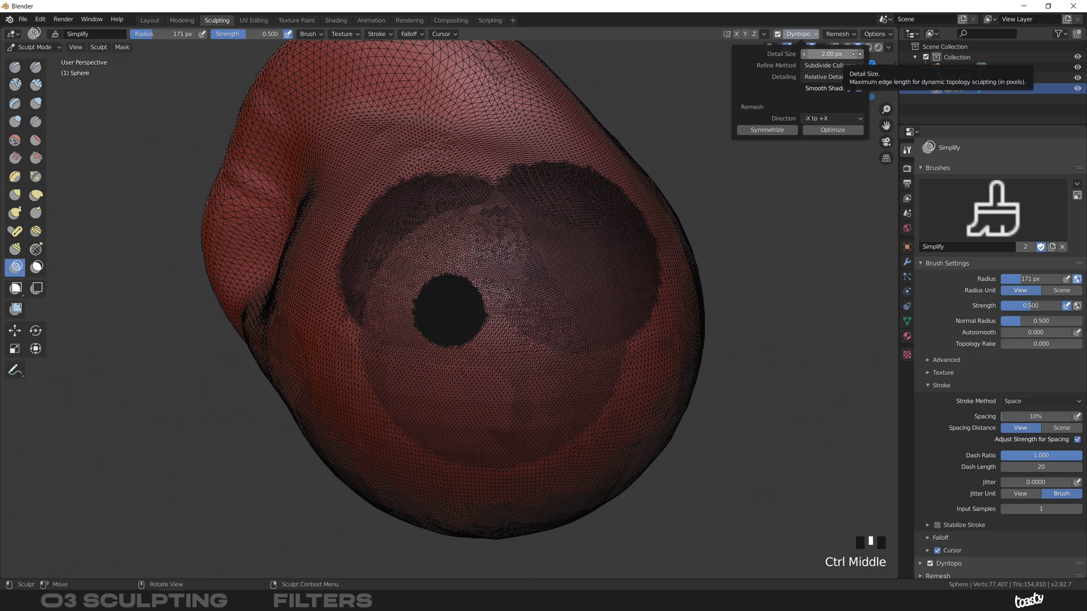
click(836, 54)
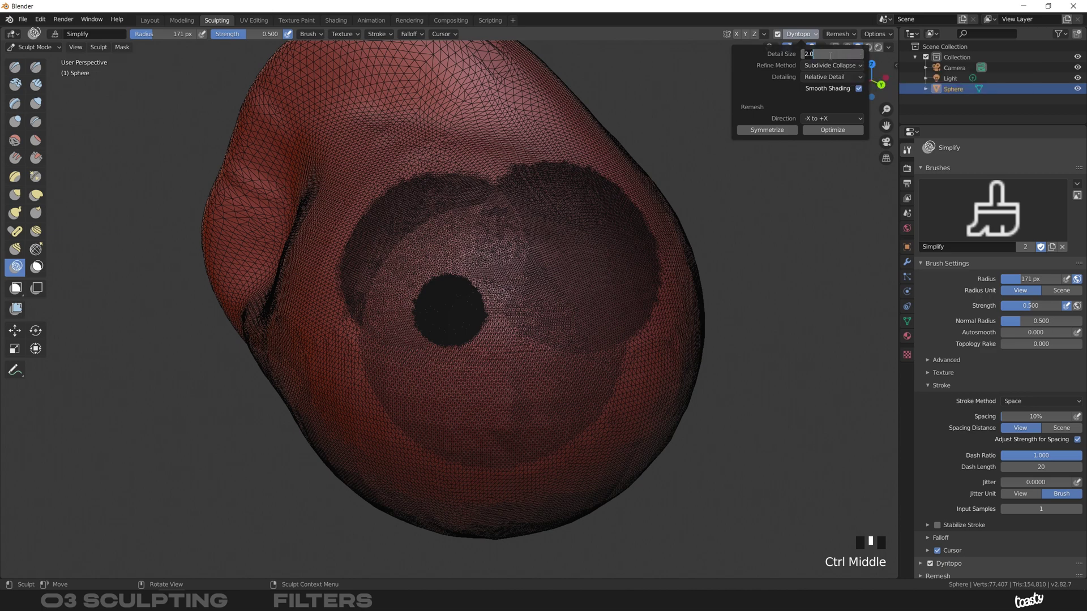
mouse_move(468, 151)
mouse_down()
mouse_move(390, 202)
mouse_move(420, 180)
mouse_move(541, 179)
mouse_move(526, 260)
mouse_move(373, 323)
mouse_move(542, 389)
mouse_move(552, 217)
mouse_up()
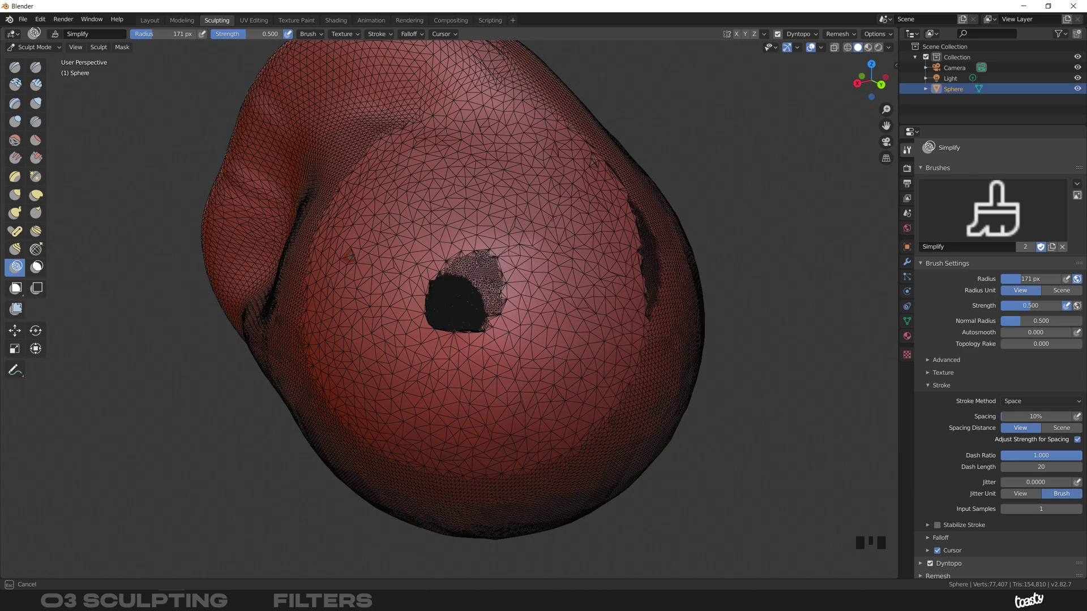
mouse_move(358, 225)
mouse_down()
mouse_move(351, 396)
mouse_move(578, 328)
mouse_move(628, 215)
mouse_up()
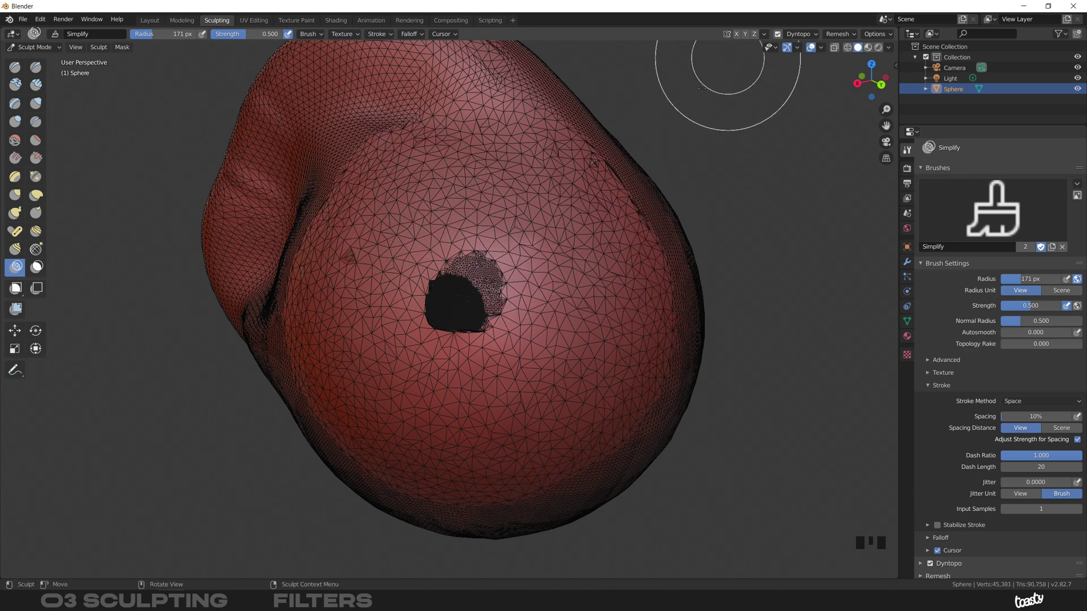
- Set the Dyntopo detail size to 2 px and paint a dense strip of topology across the mesh with the Simplify brush
click(803, 34)
click(800, 35)
click(798, 34)
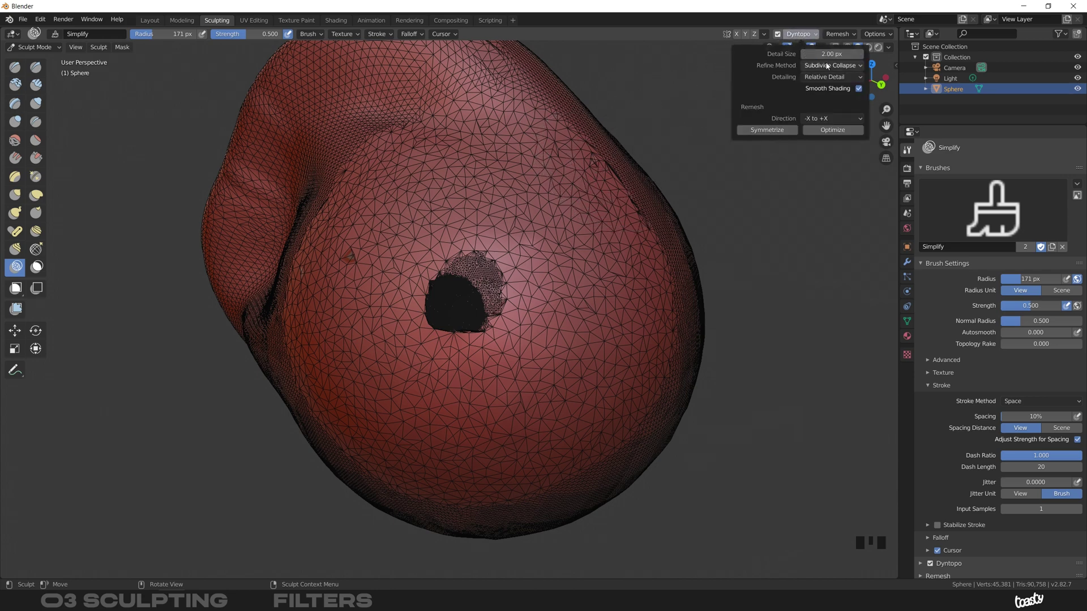
middle_drag(492, 280, 424, 331)
mouse_move(423, 331)
mouse_down()
mouse_move(405, 308)
mouse_move(696, 236)
mouse_move(393, 317)
mouse_move(683, 234)
mouse_move(463, 235)
mouse_up()
- Turn off Dyntopo and start sculpting fine detail at one end of the dense strip using the Draw brush with a 34 px radius
key(x)
key(f)
click(433, 309)
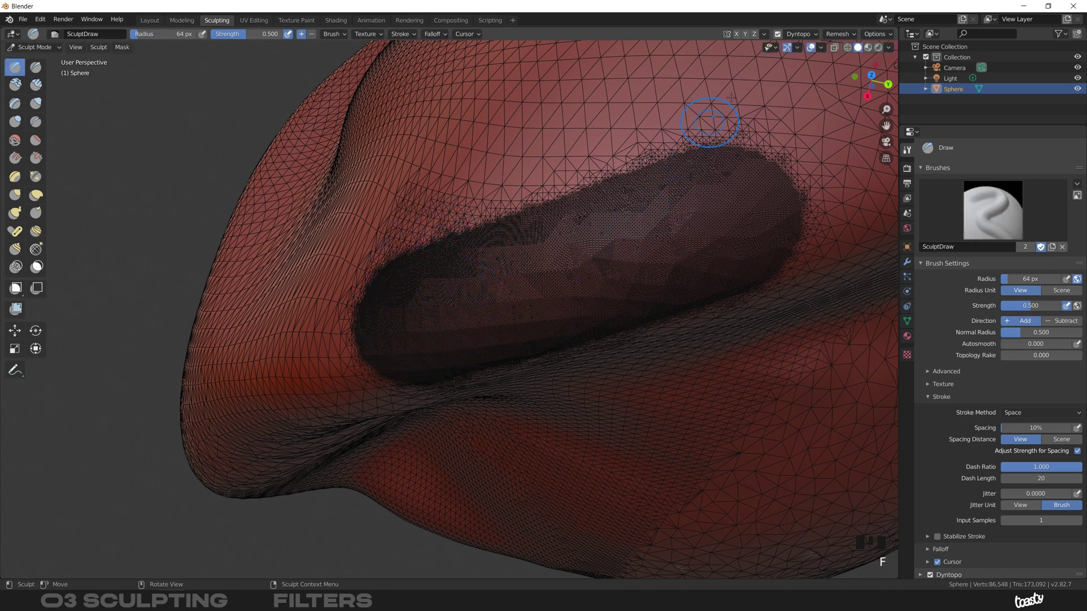
click(777, 34)
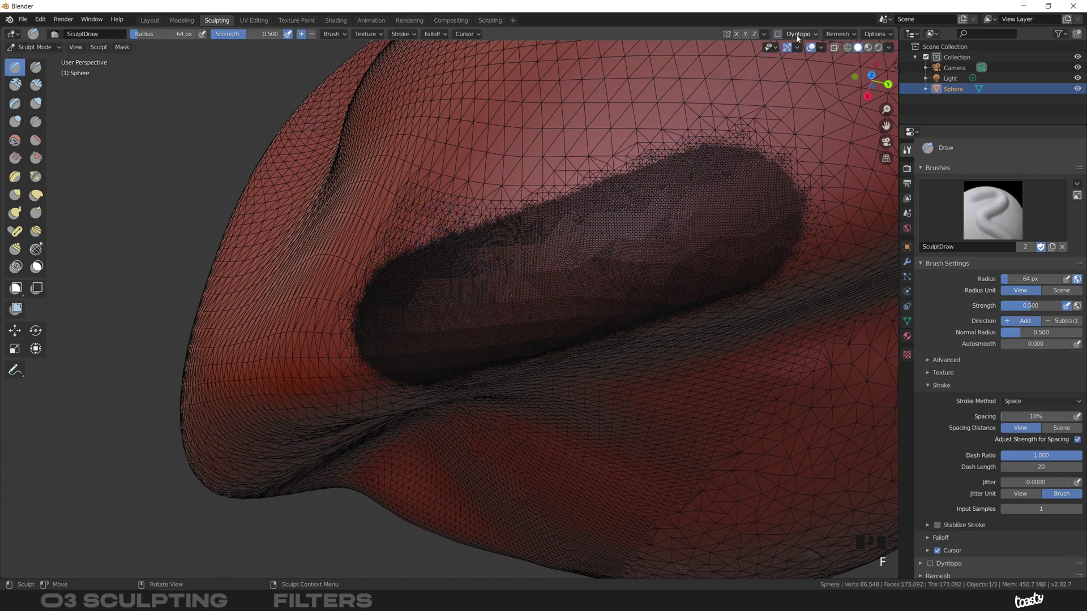
mouse_move(431, 323)
middle_down()
mouse_move(425, 296)
mouse_move(417, 323)
middle_up()
key(f)
mouse_move(399, 307)
mouse_down()
mouse_move(409, 358)
mouse_move(416, 322)
mouse_up()
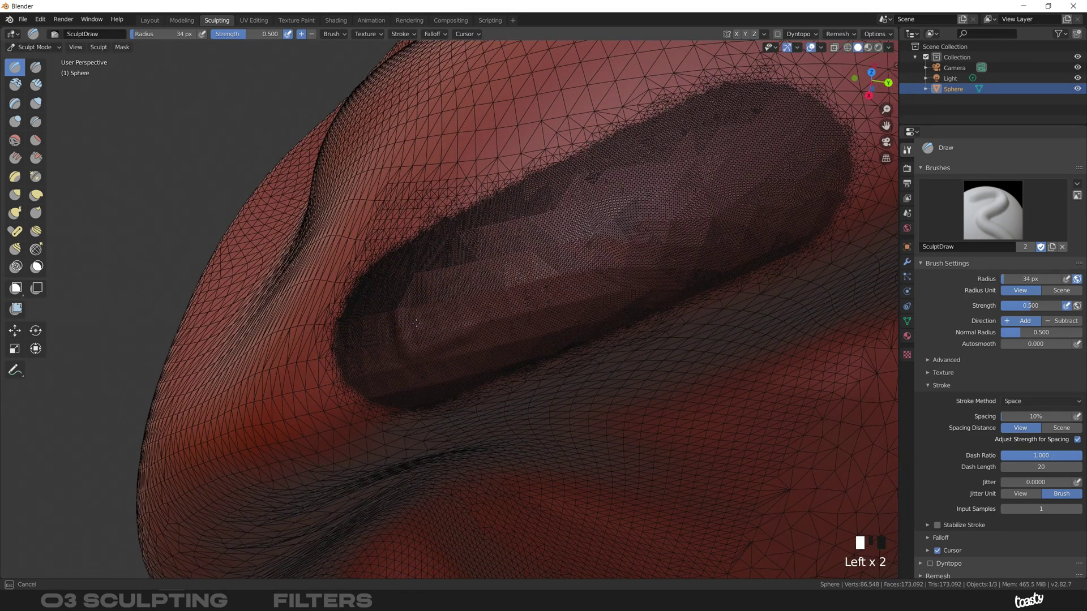
- Hide the wireframe overlay and sculpt a row of small raised marks along the dense strip with the Draw brush
click(798, 48)
mouse_move(821, 47)
click(749, 207)
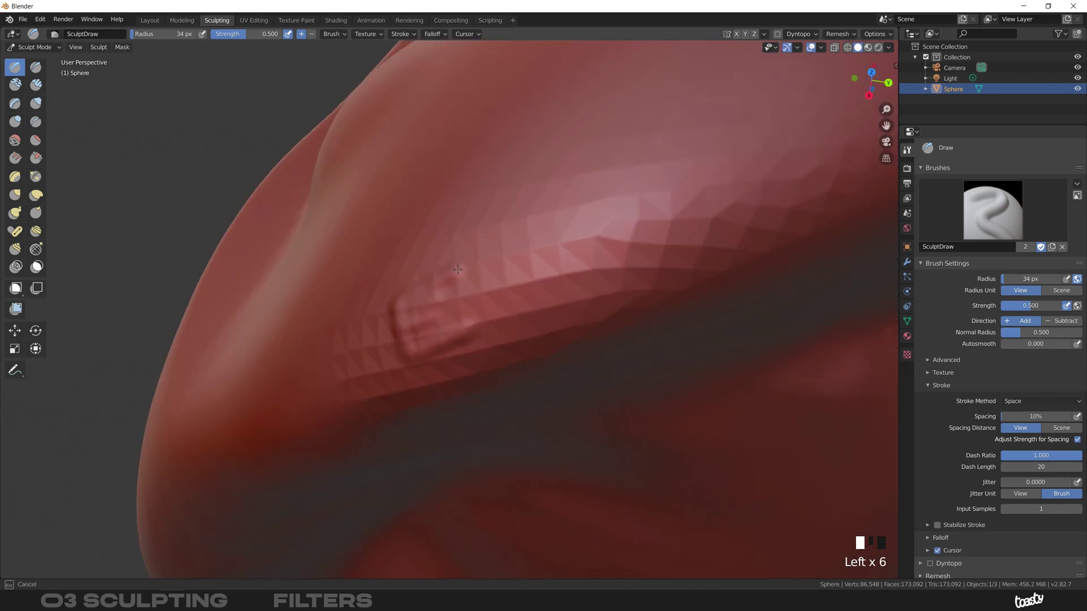
drag(468, 266, 501, 328)
drag(504, 253, 472, 329)
drag(532, 243, 549, 289)
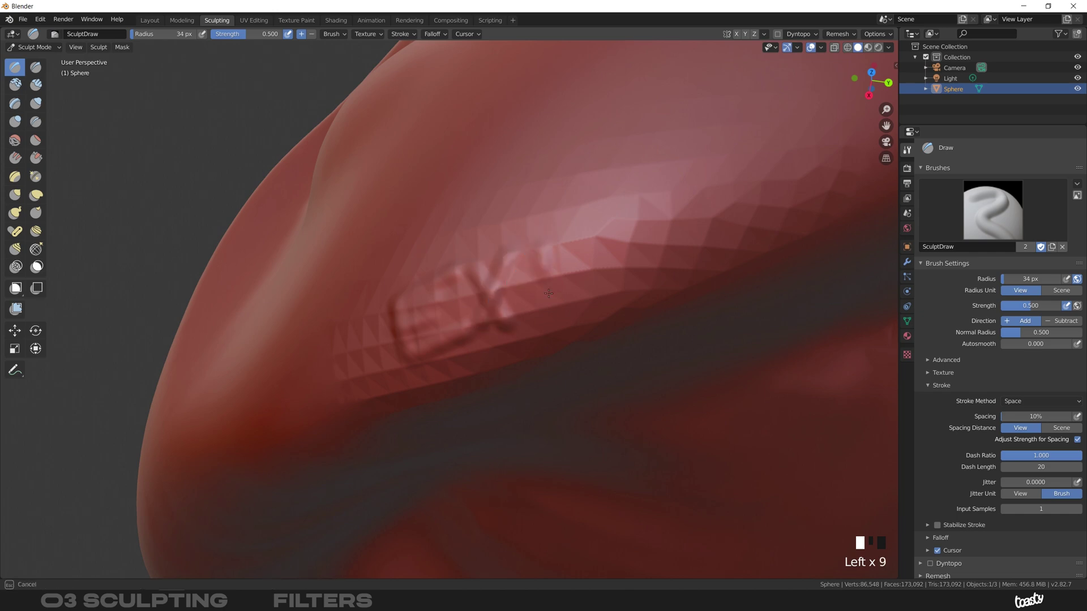
mouse_move(504, 259)
mouse_down()
mouse_move(578, 222)
mouse_move(592, 285)
mouse_move(730, 206)
mouse_move(668, 255)
mouse_up()
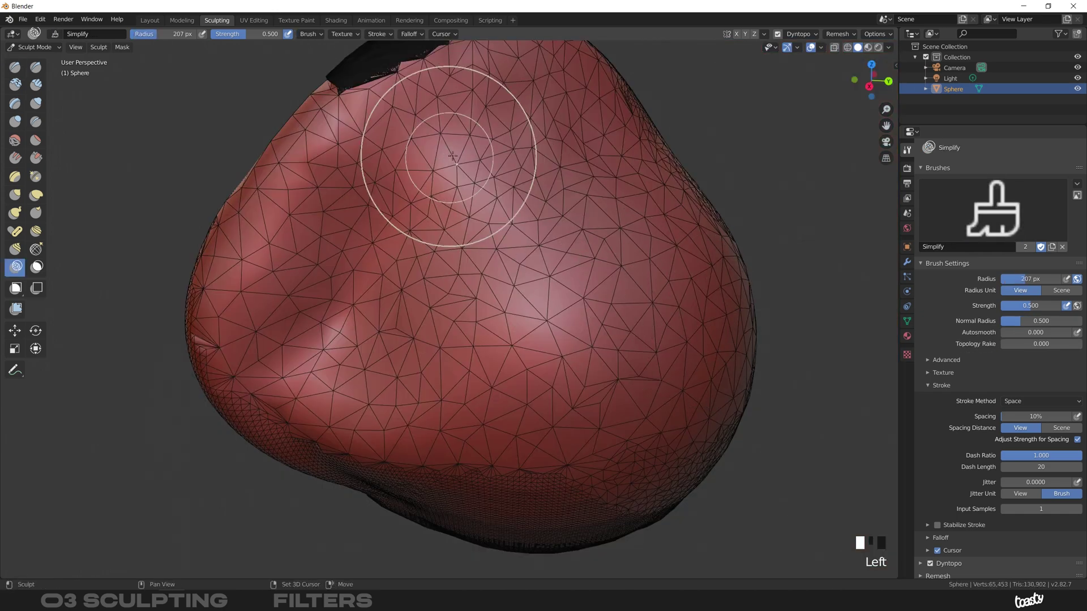
- Coarsen the topology over the upper part of the mesh with Dyntopo and the Simplify brush at a 207 px radius
mouse_move(443, 155)
shift+middle_down()
mouse_move(562, 359)
mouse_move(510, 320)
shift+middle_up()
ctrl+middle_drag(451, 252, 450, 267)
mouse_move(606, 134)
mouse_down()
mouse_move(684, 99)
mouse_move(523, 96)
mouse_move(412, 297)
mouse_up()
ctrl+middle_drag(654, 146, 561, 208)
mouse_move(561, 209)
mouse_down()
mouse_move(558, 317)
mouse_move(654, 552)
mouse_move(739, 535)
mouse_move(665, 480)
mouse_move(546, 287)
mouse_move(605, 232)
mouse_up()
middle_drag(606, 232, 771, 47)
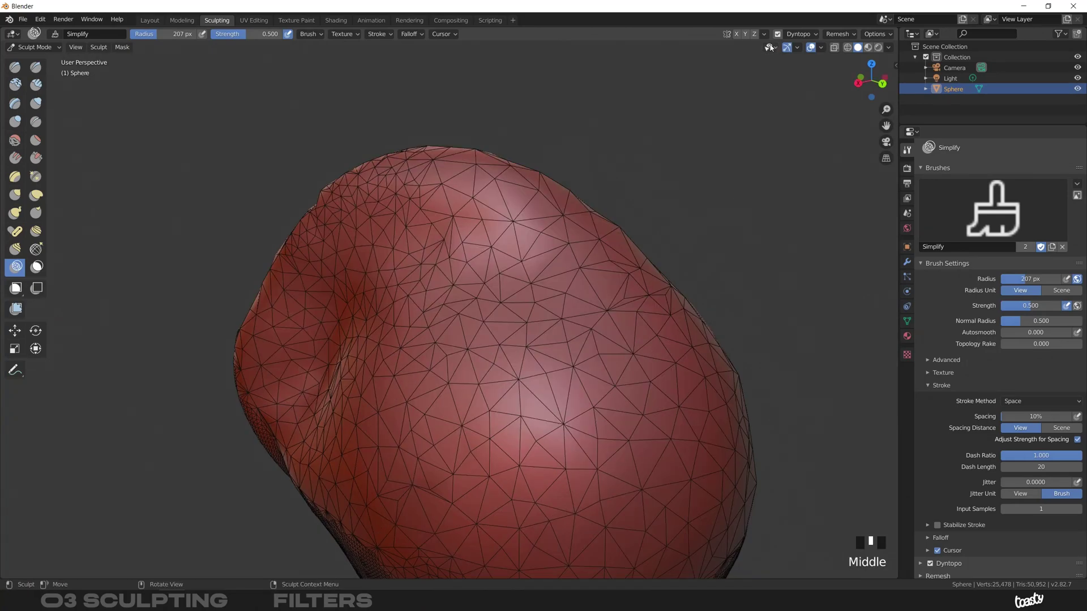
- Turn off Dyntopo, reduce the brush radius to 107 px and switch to the Draw brush
middle_drag(352, 219, 420, 221)
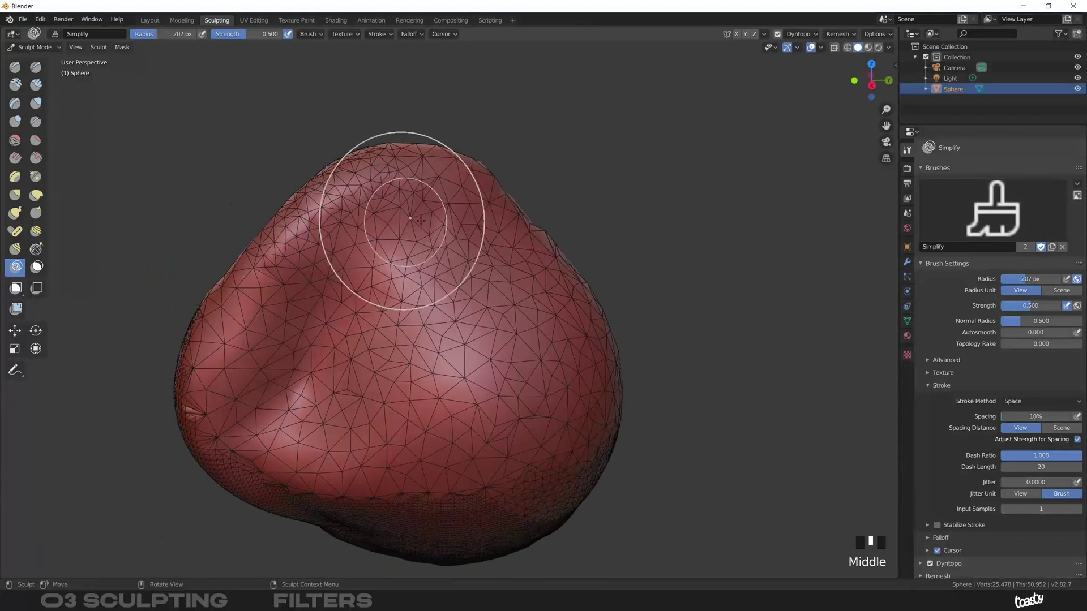
click(777, 35)
mouse_move(290, 258)
shift+middle_down()
mouse_move(470, 242)
mouse_move(424, 266)
mouse_move(416, 284)
shift+middle_up()
key(f)
click(441, 242)
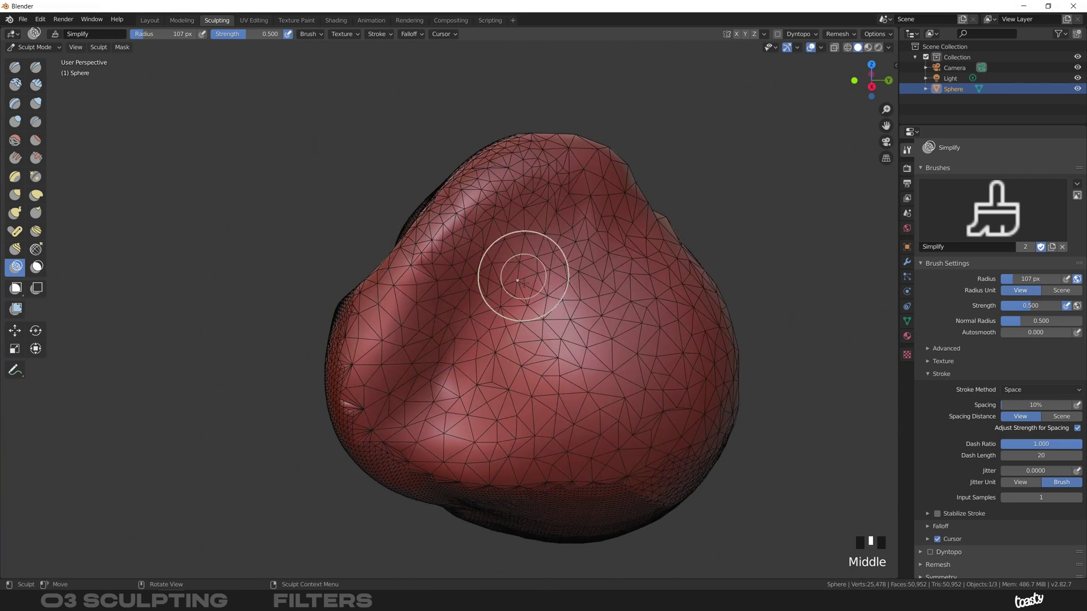
key(x)
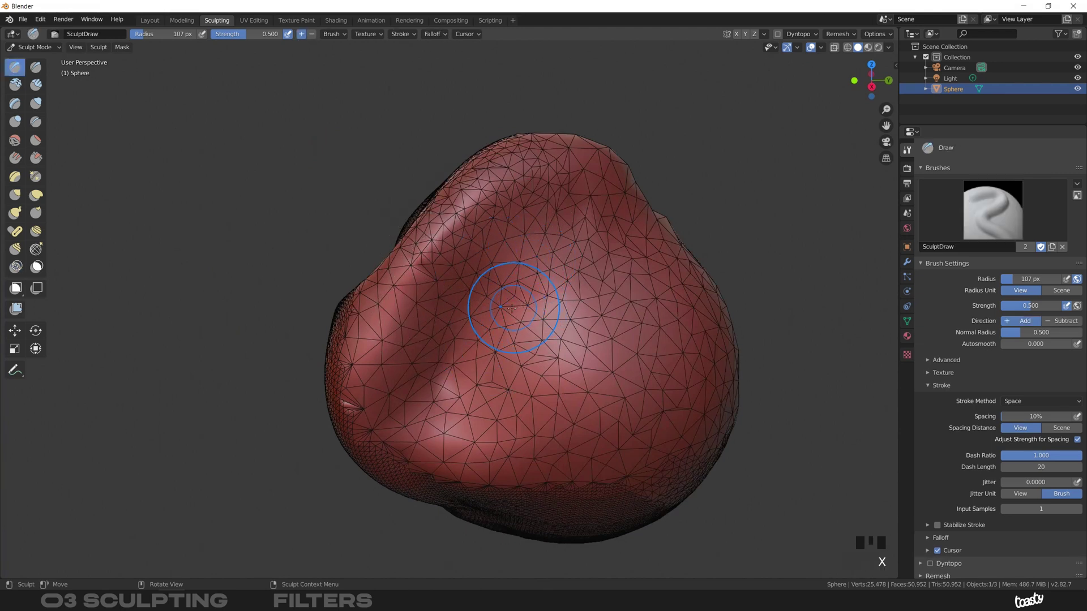
- Voxel-remesh the sphere and smooth the faceted areas on its front
key(ctrl+r)
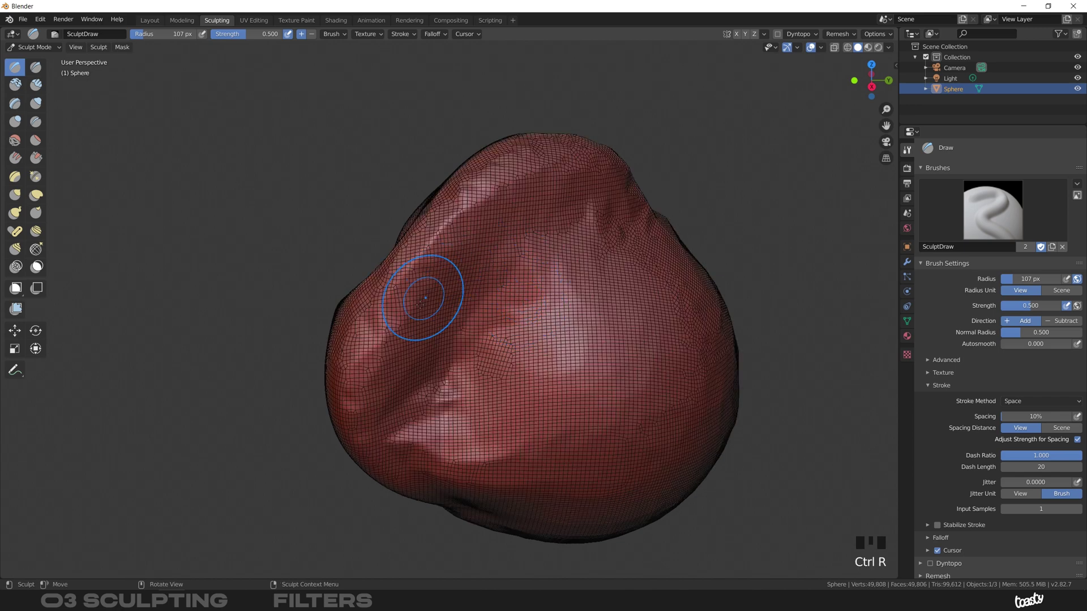
shift+drag(425, 297, 465, 224)
mouse_move(555, 238)
shift+mouse_down()
mouse_move(385, 351)
mouse_move(481, 362)
shift+mouse_up()
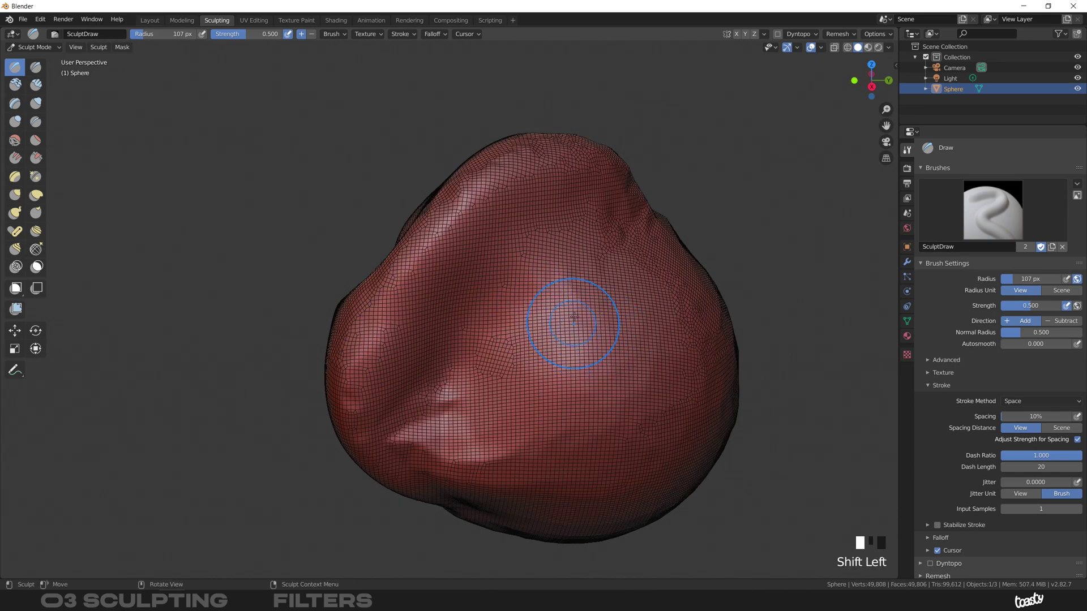
- Try simplifying the upper front of the mesh with the Simplify brush at a 107 px radius and 0.500 strength
shift+middle_drag(575, 327, 482, 276)
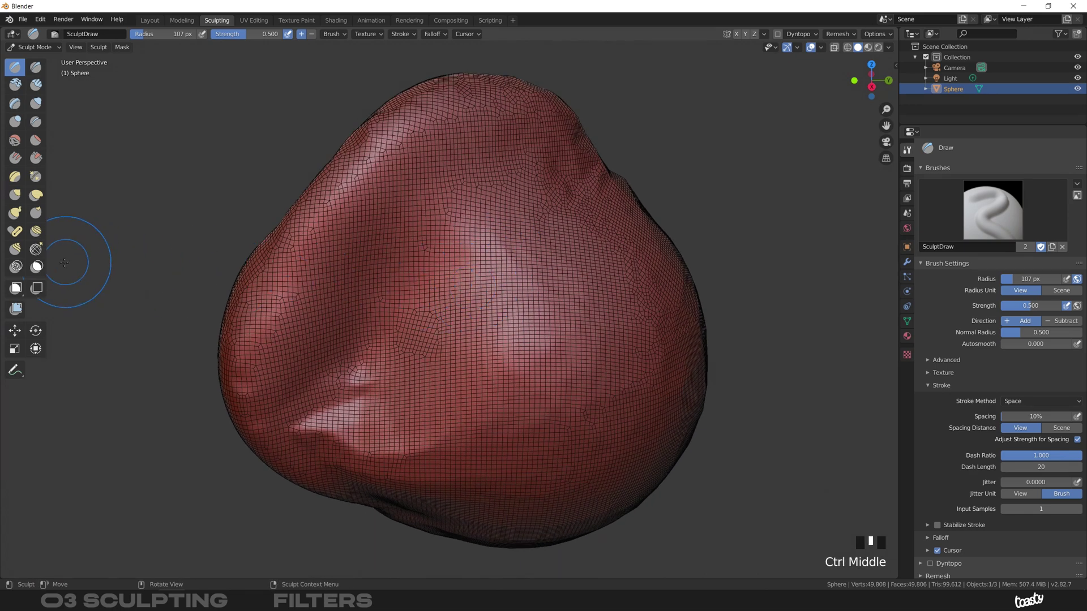
click(16, 268)
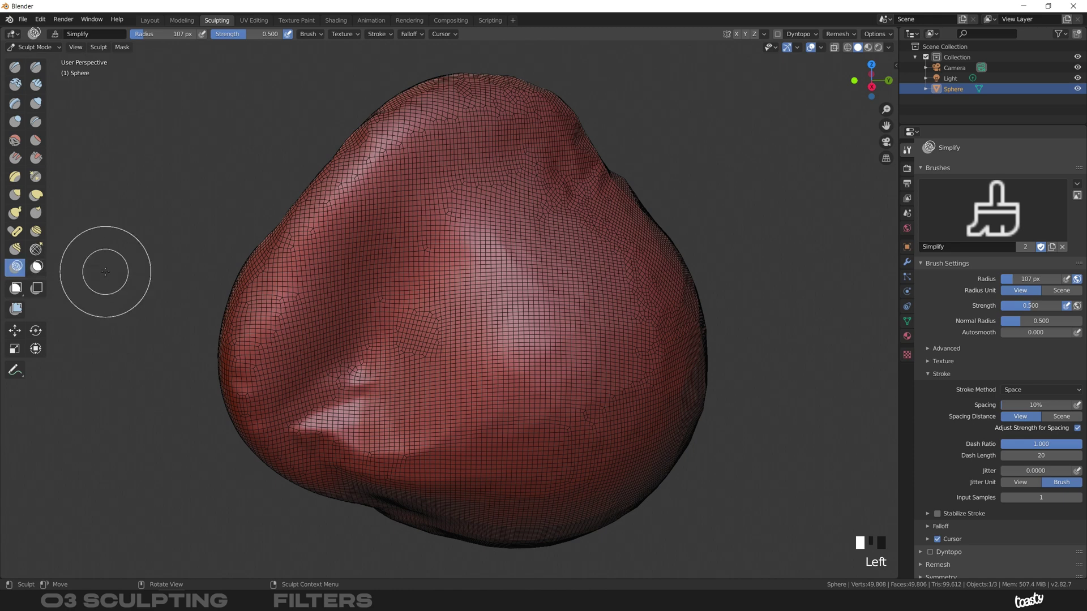
mouse_move(532, 287)
mouse_down()
mouse_move(536, 254)
mouse_move(480, 413)
mouse_move(550, 311)
mouse_move(534, 301)
mouse_move(151, 315)
mouse_move(509, 254)
mouse_move(257, 223)
mouse_move(456, 480)
mouse_move(315, 213)
mouse_move(419, 444)
mouse_move(460, 221)
mouse_move(407, 235)
mouse_move(407, 323)
mouse_move(665, 177)
mouse_move(575, 94)
mouse_up()
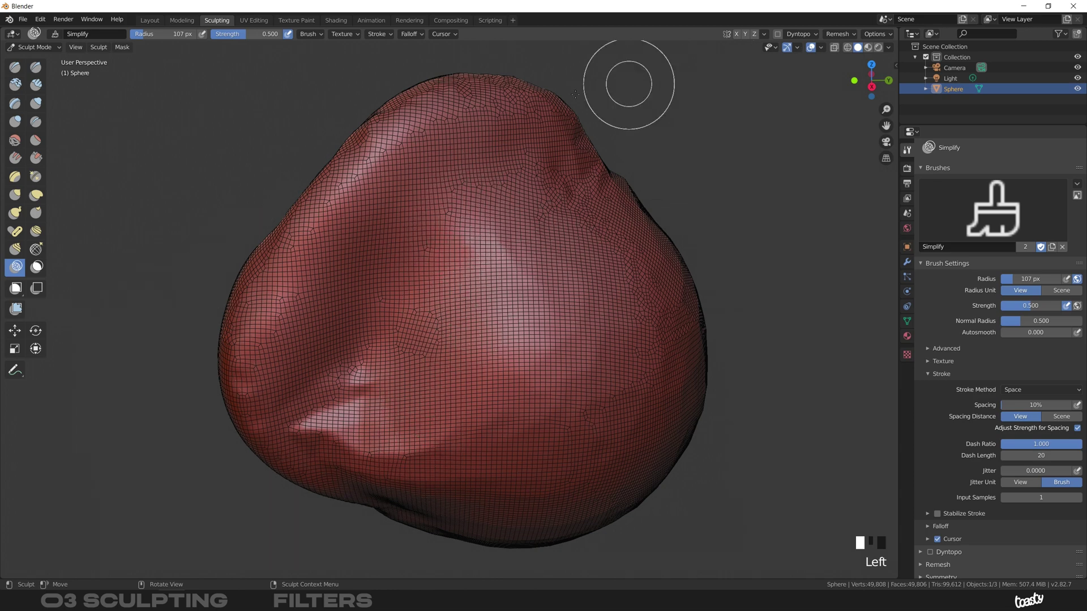
- Smooth the whole mesh with the Mesh Filter tool, using the Smooth filter type at strength 1.000
click(16, 309)
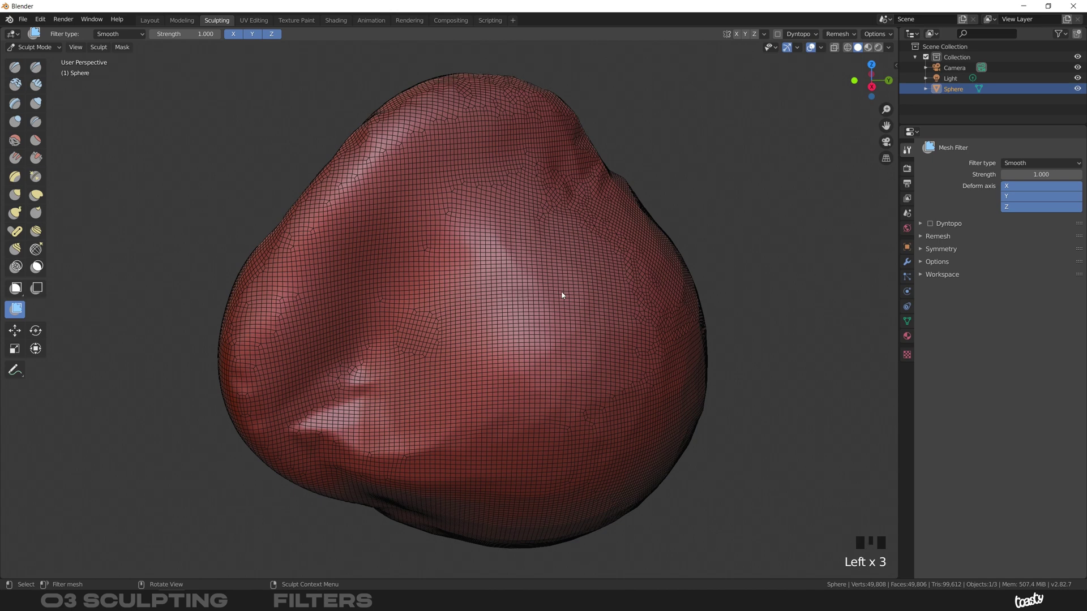
mouse_move(636, 295)
mouse_down()
mouse_move(832, 306)
mouse_move(676, 298)
mouse_move(815, 306)
mouse_move(747, 305)
mouse_move(807, 299)
mouse_move(764, 306)
mouse_move(828, 301)
mouse_move(742, 307)
mouse_move(1085, 344)
mouse_up()
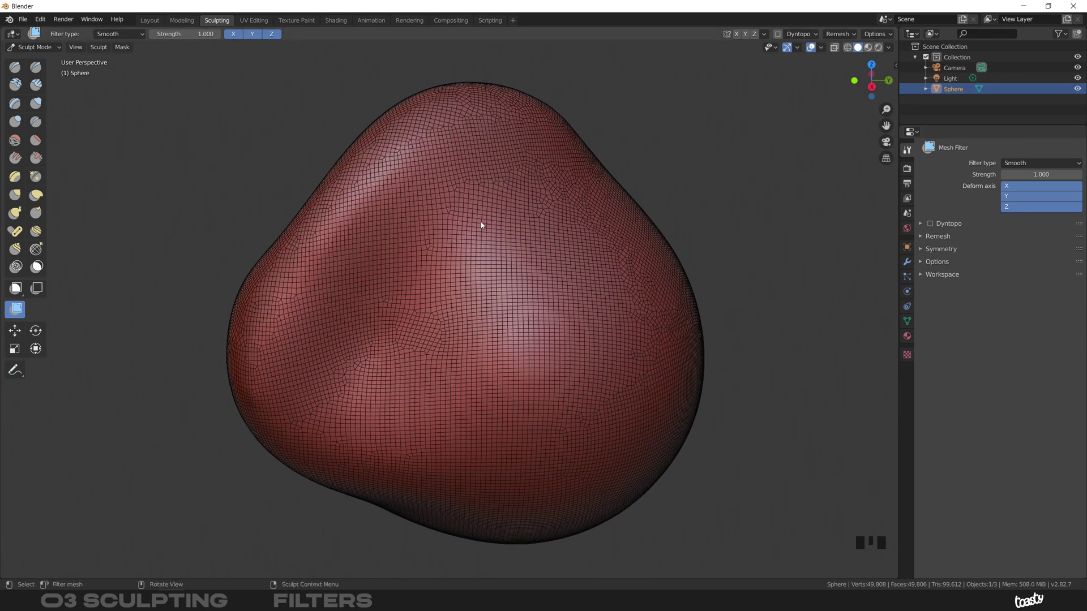
- Change the mesh filter type to Sphere and apply it lightly to round the whole mesh
click(122, 34)
click(130, 31)
click(130, 31)
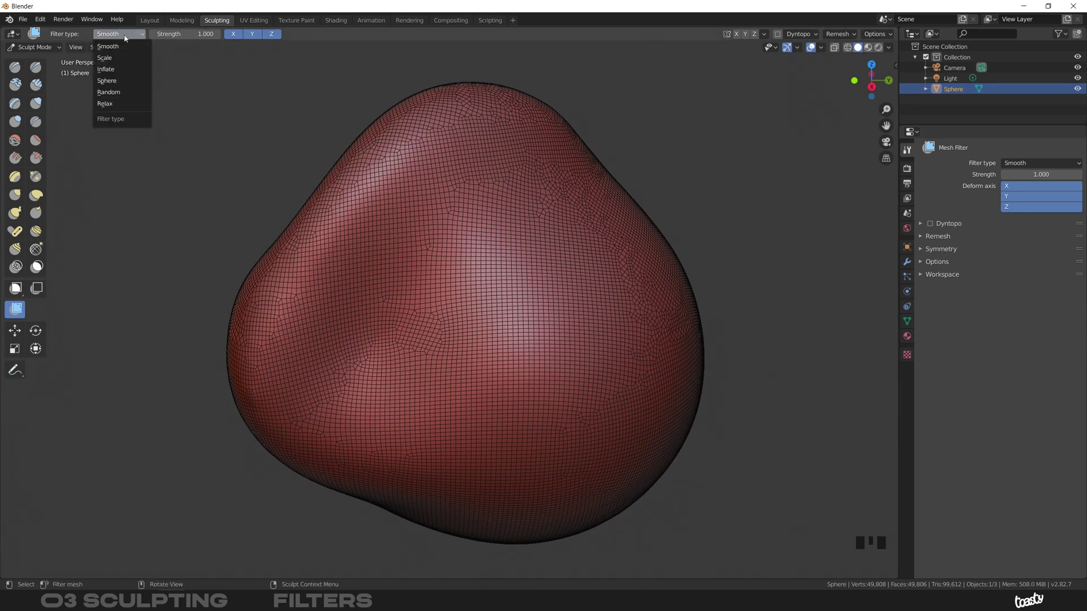
click(117, 82)
drag(446, 264, 481, 292)
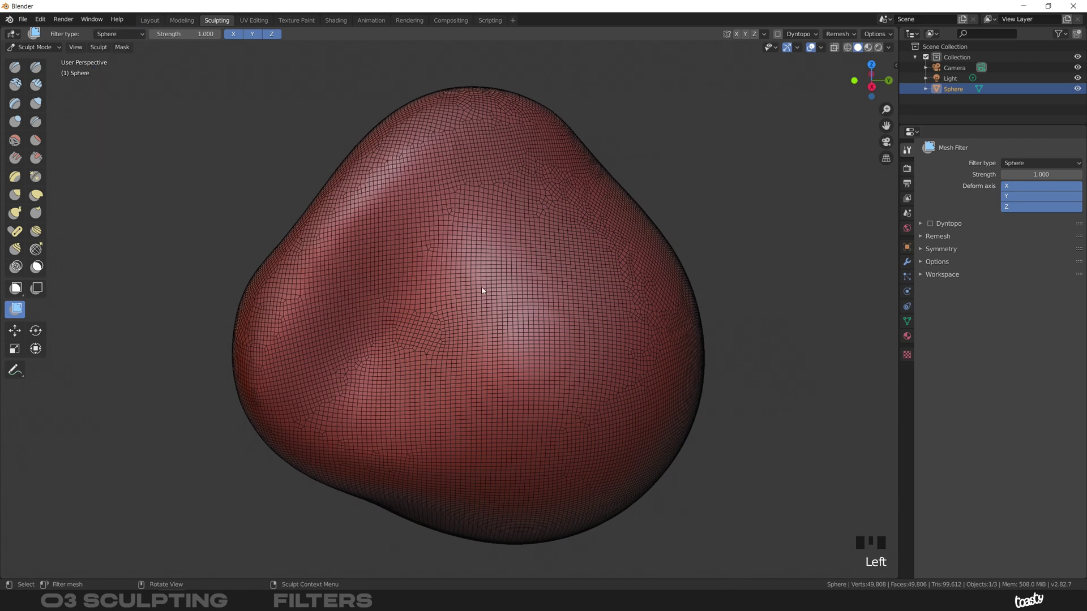